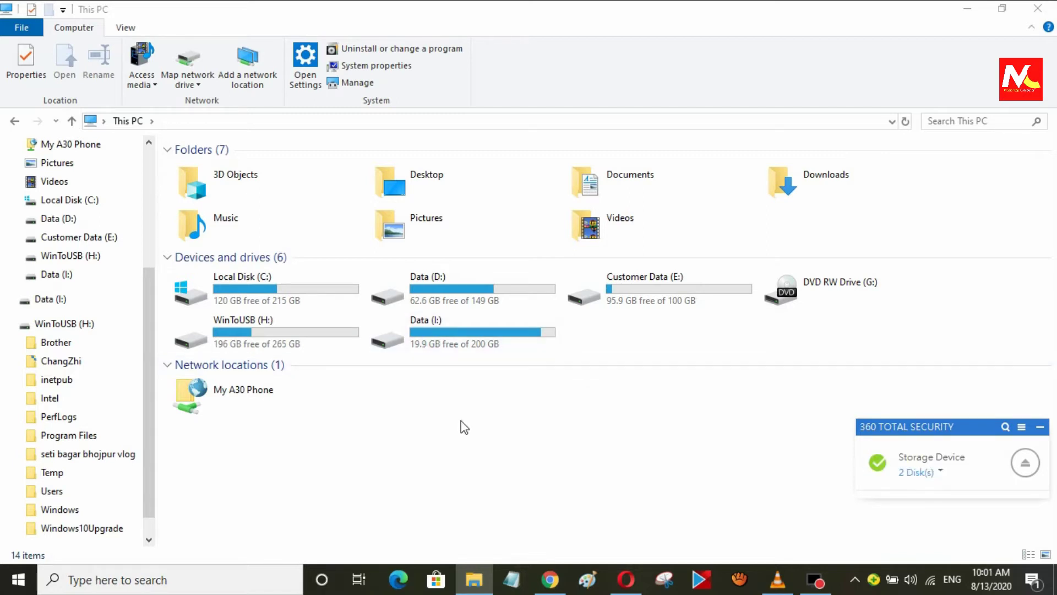
Step: Open the WinToUSB (H:) drive from This PC
left_click(289, 337)
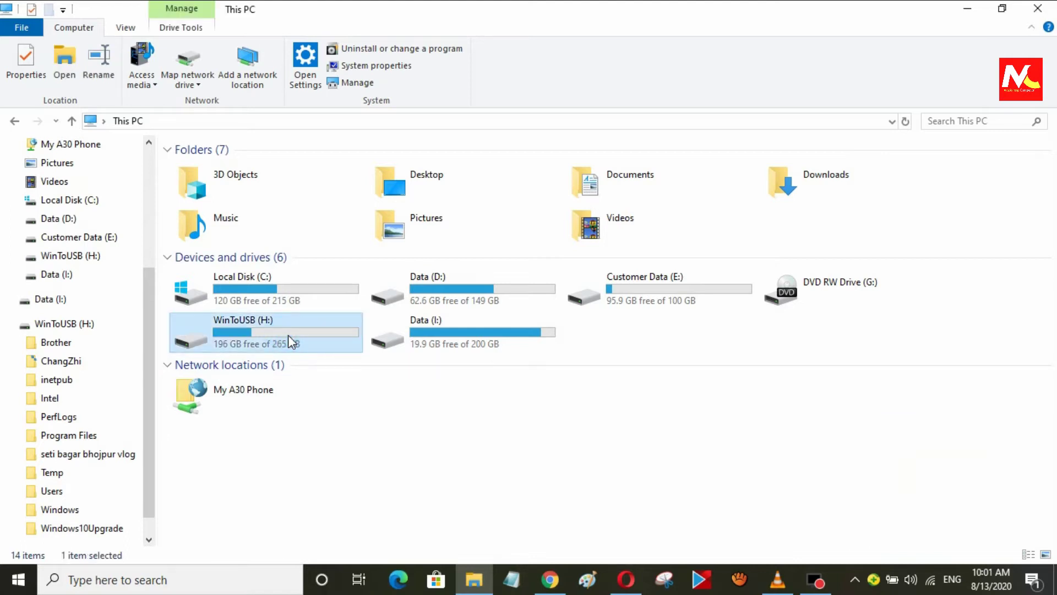
double_click(448, 343)
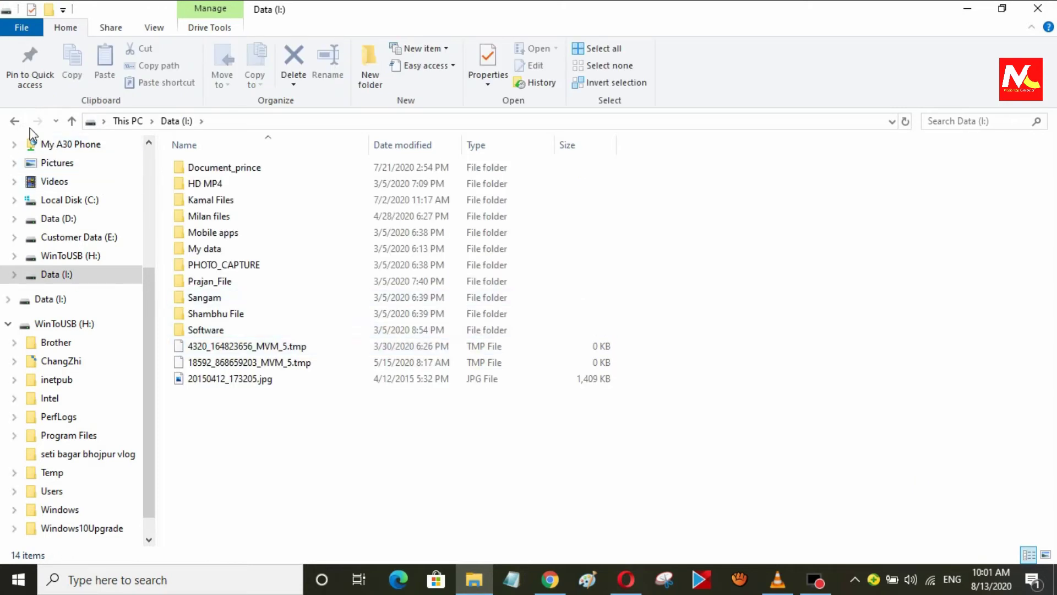
left_click(15, 121)
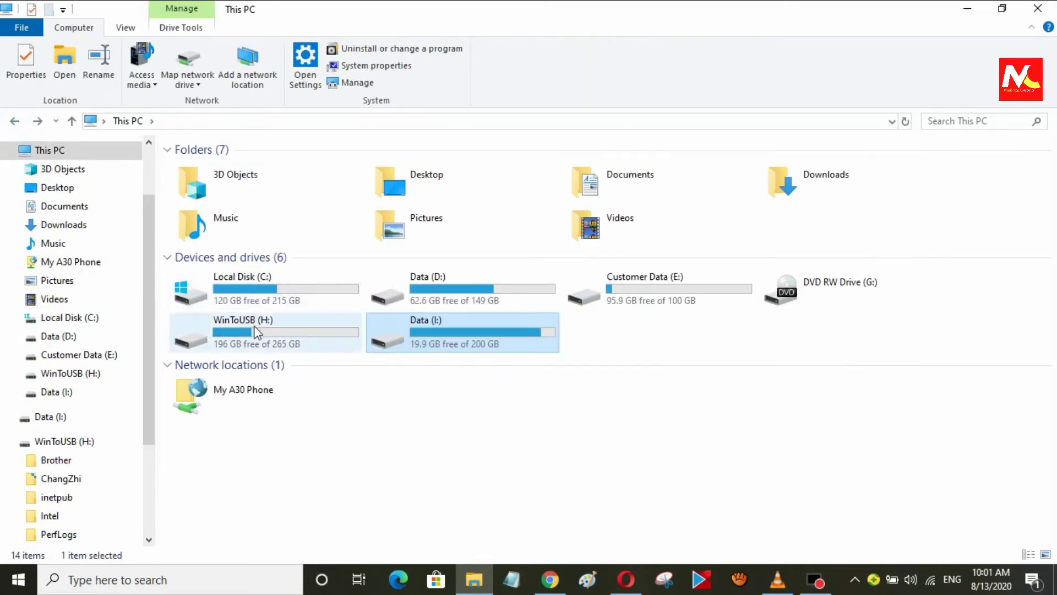
left_click(254, 326)
double_click(253, 325)
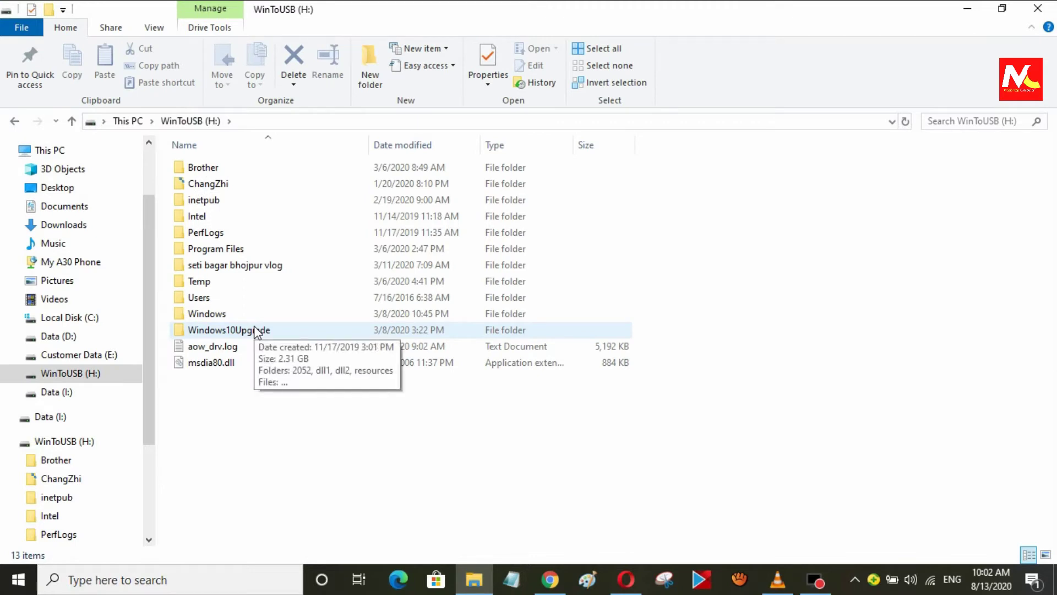
Step: Open the Users folder, then the Computer 8 profile folder
left_click(214, 297)
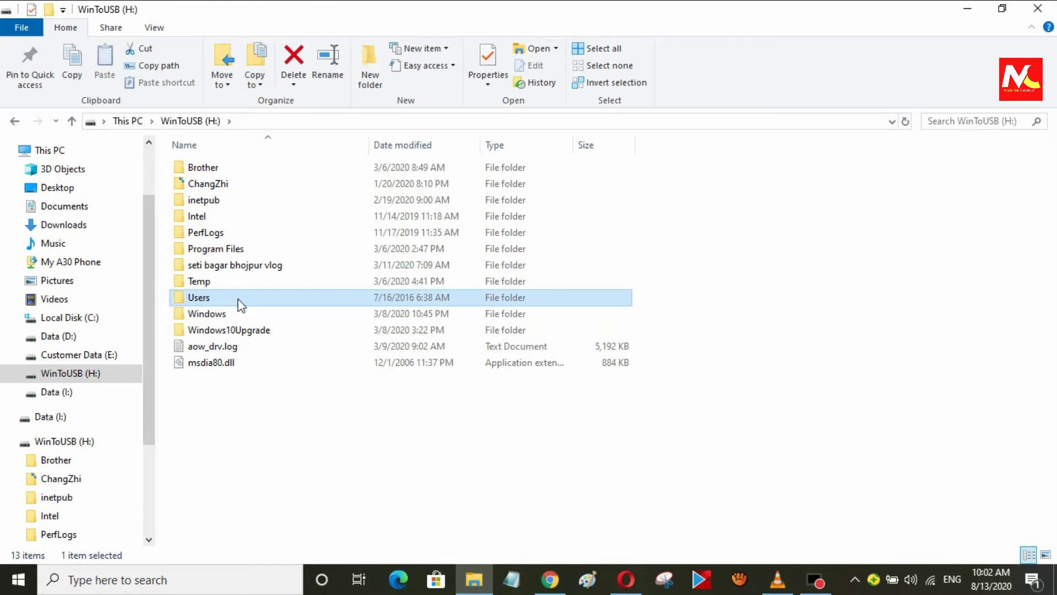
right_click(238, 298)
left_click(329, 117)
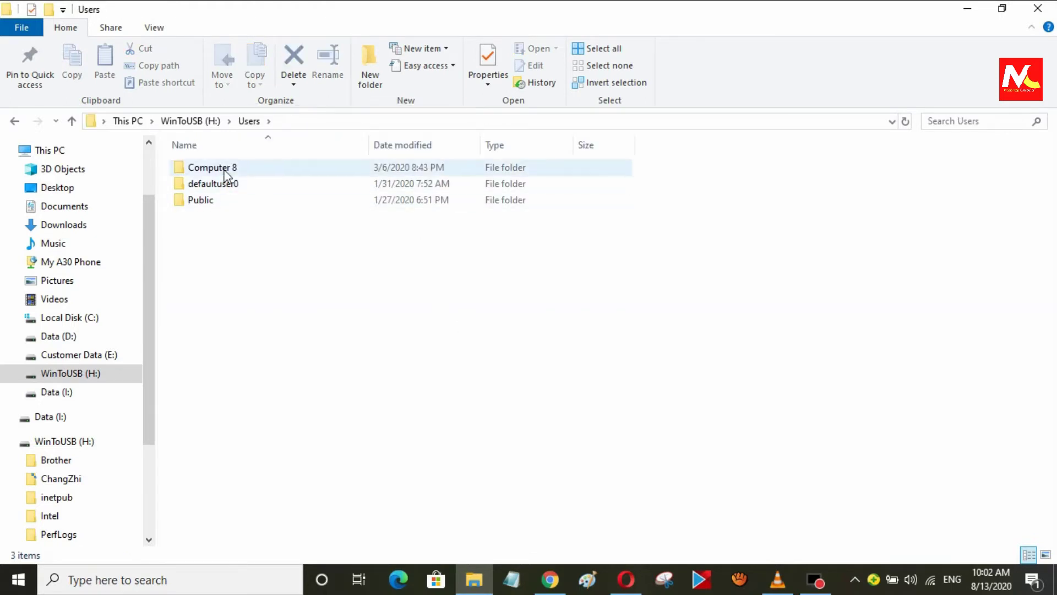
right_click(226, 177)
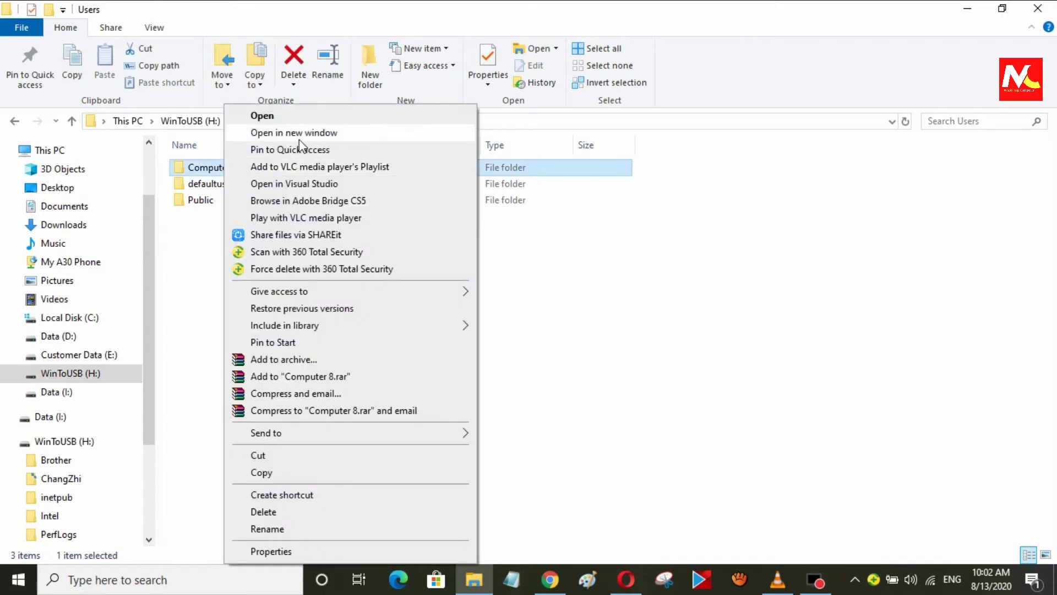
left_click(315, 121)
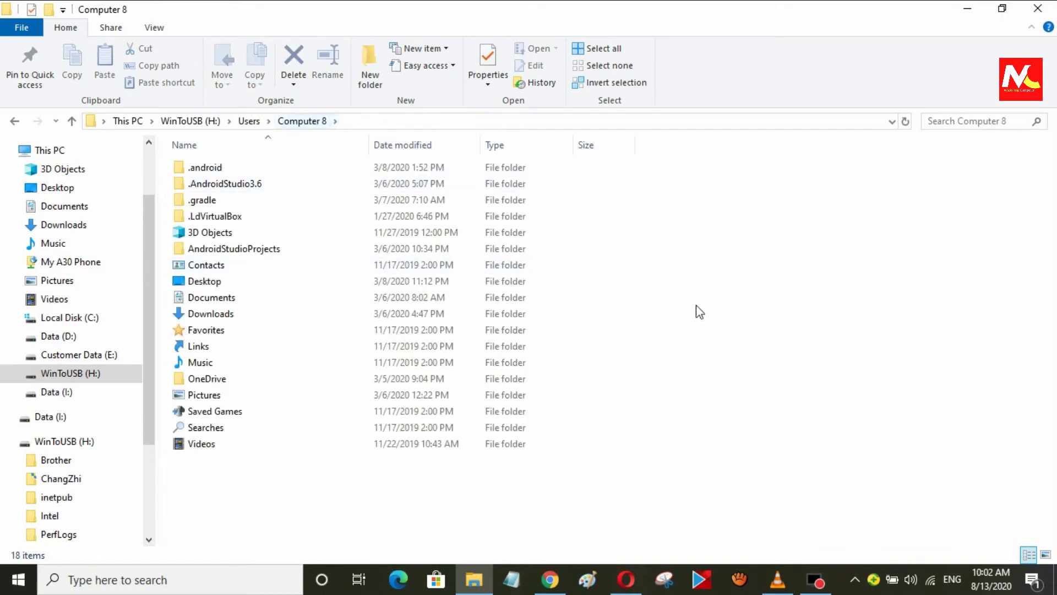
Step: Switch Computer 8 to Large icons view and open its Desktop folder
right_click(707, 284)
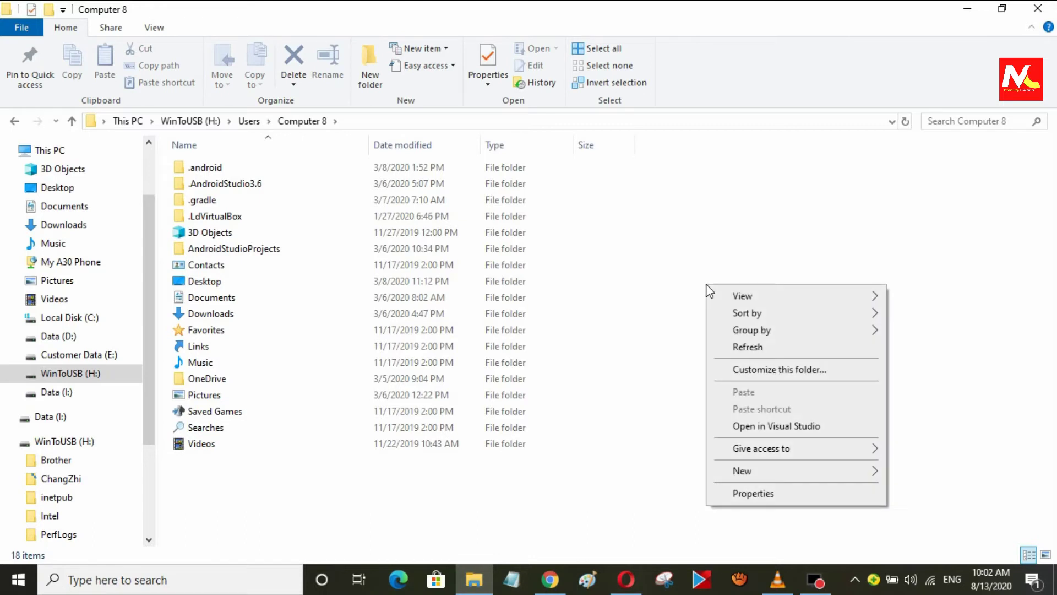
left_click(739, 295)
left_click(906, 309)
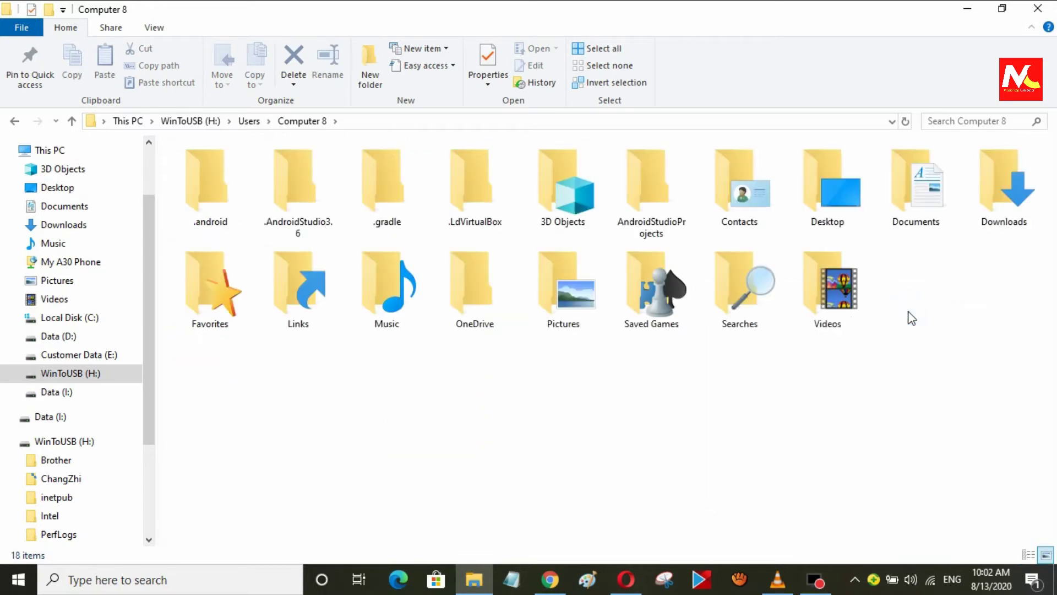
left_click(852, 215)
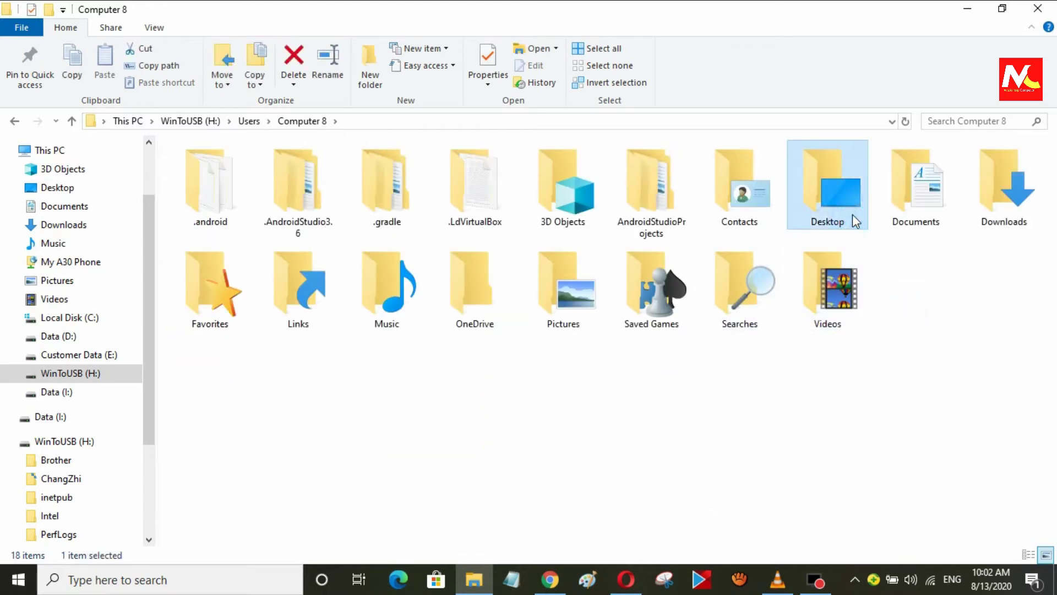
right_click(850, 207)
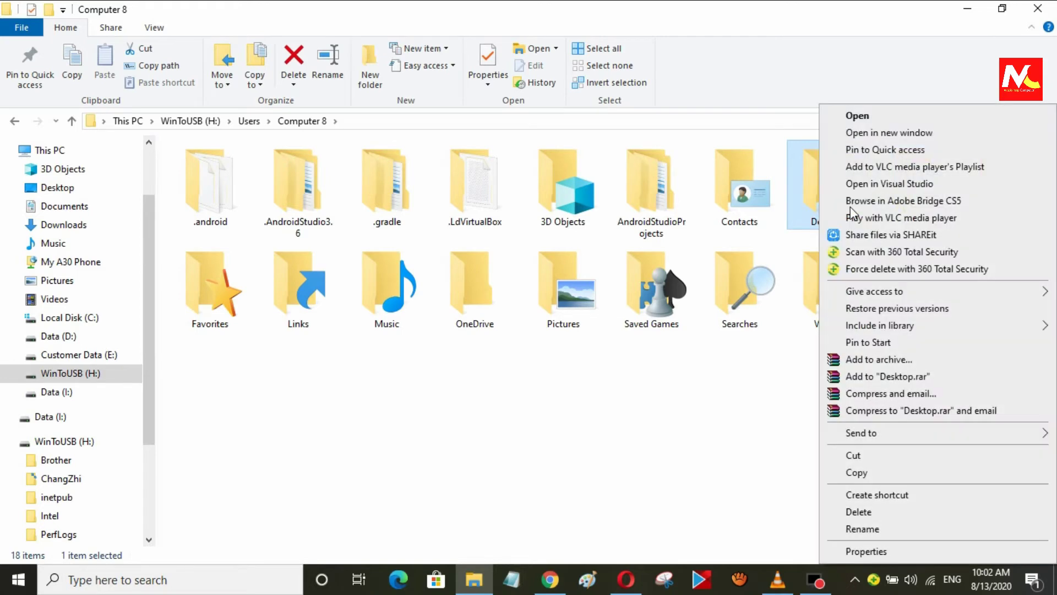
left_click(856, 117)
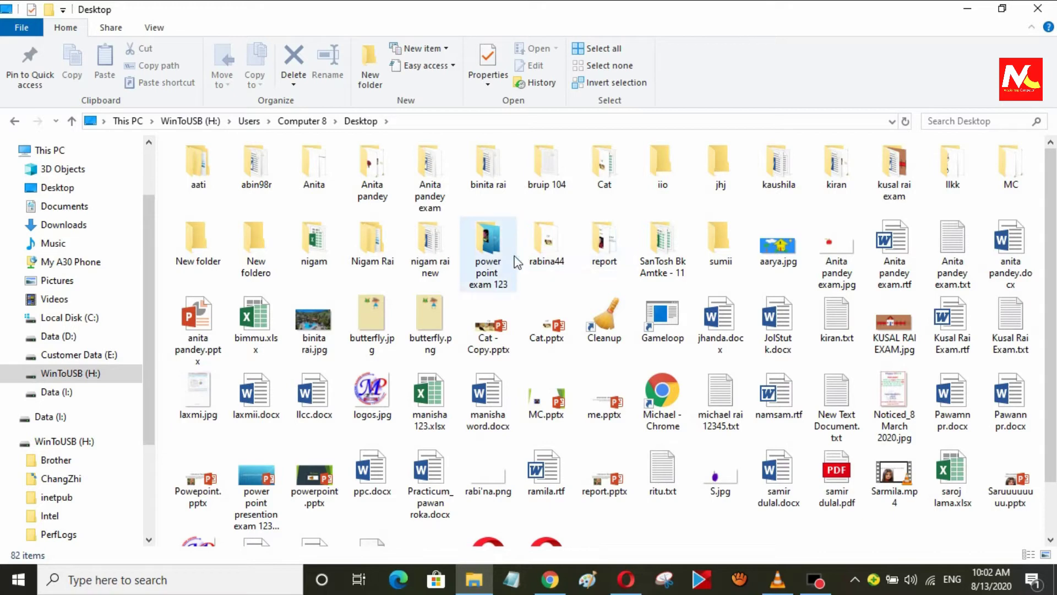
Step: Scroll through the old Desktop's 82 items, then return to Computer 8 via the breadcrumb
scroll(681, 395, "down", 1)
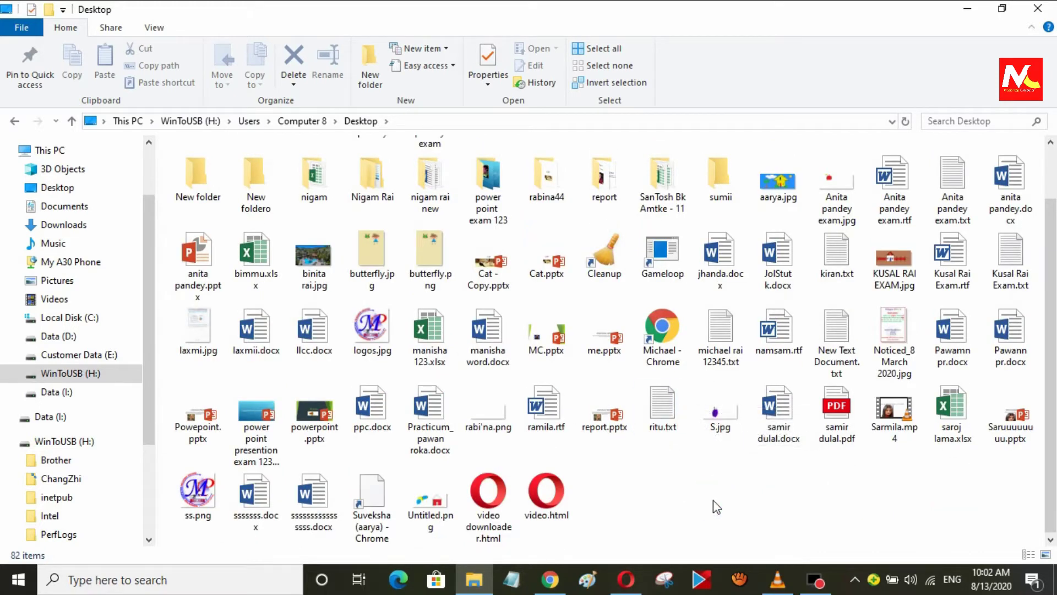
scroll(713, 500, "up", 1)
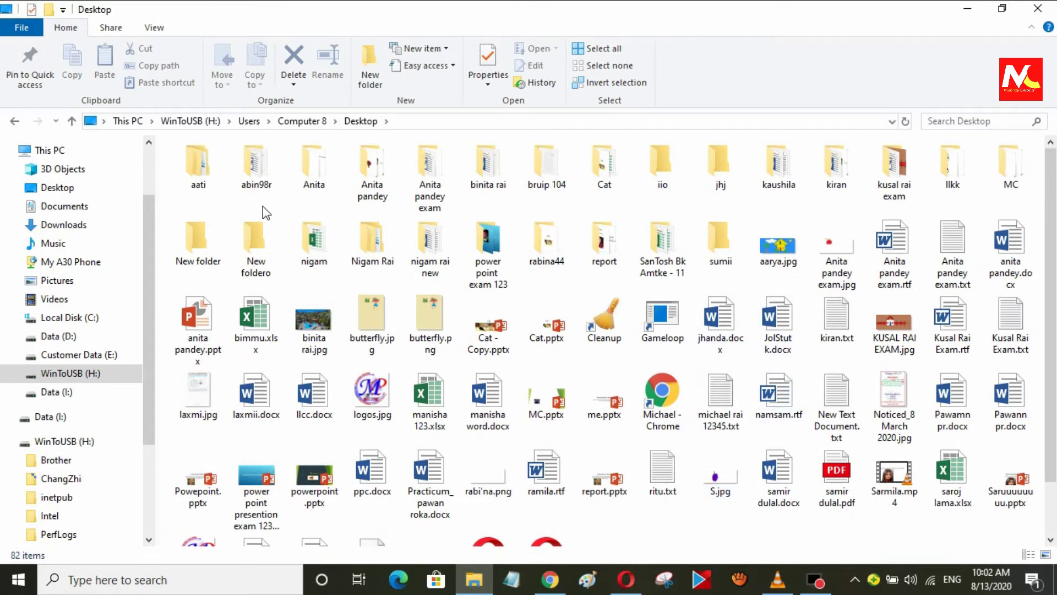
left_click(299, 121)
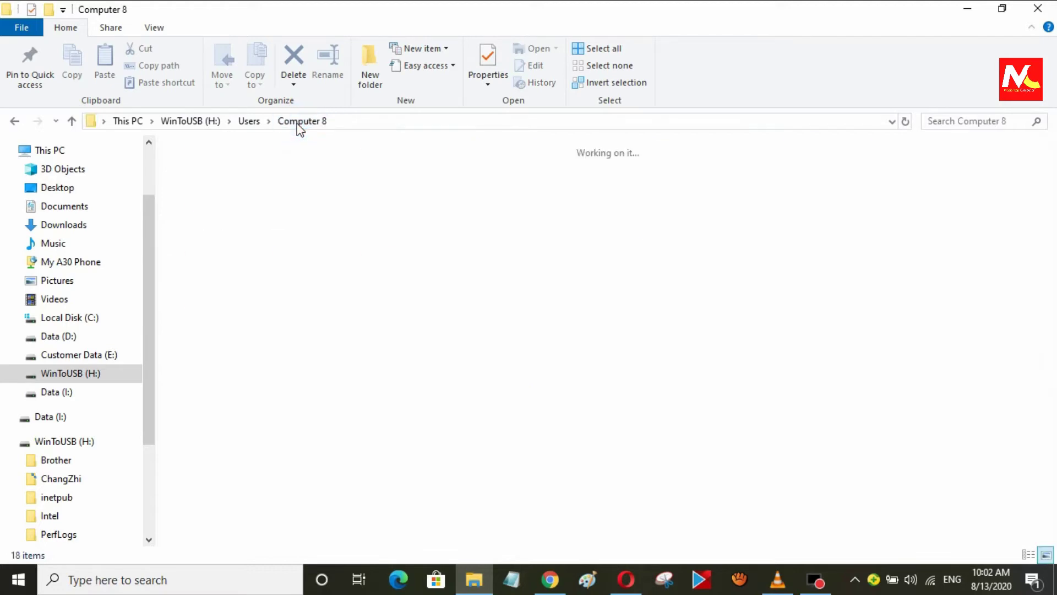
Step: Copy the Desktop folder and move the restored Explorer window to the right
right_click(827, 209)
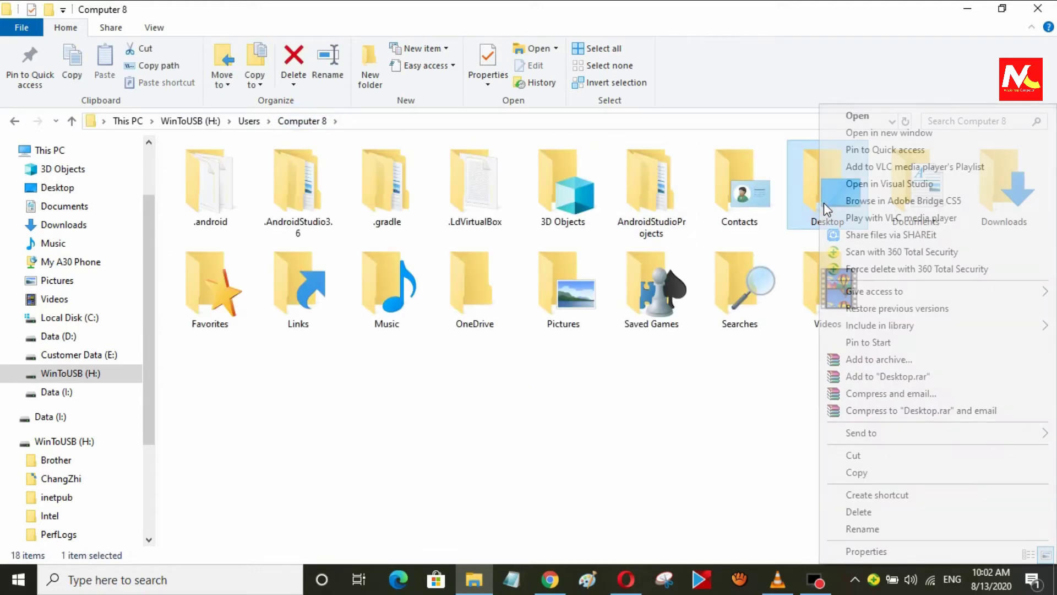
left_click(856, 473)
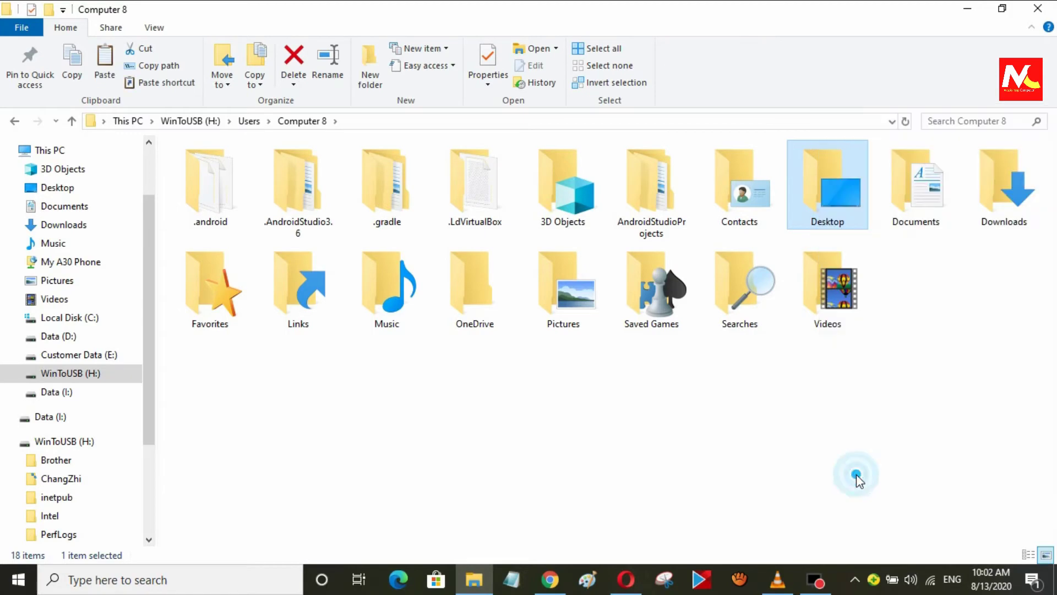
left_click(1002, 8)
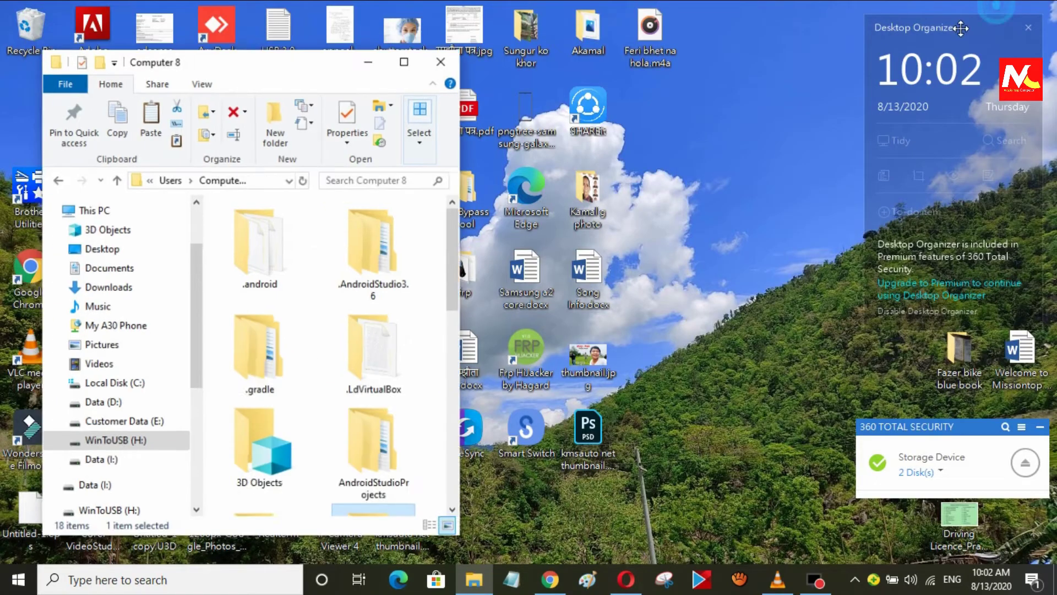
left_click_drag(300, 77, 760, 77)
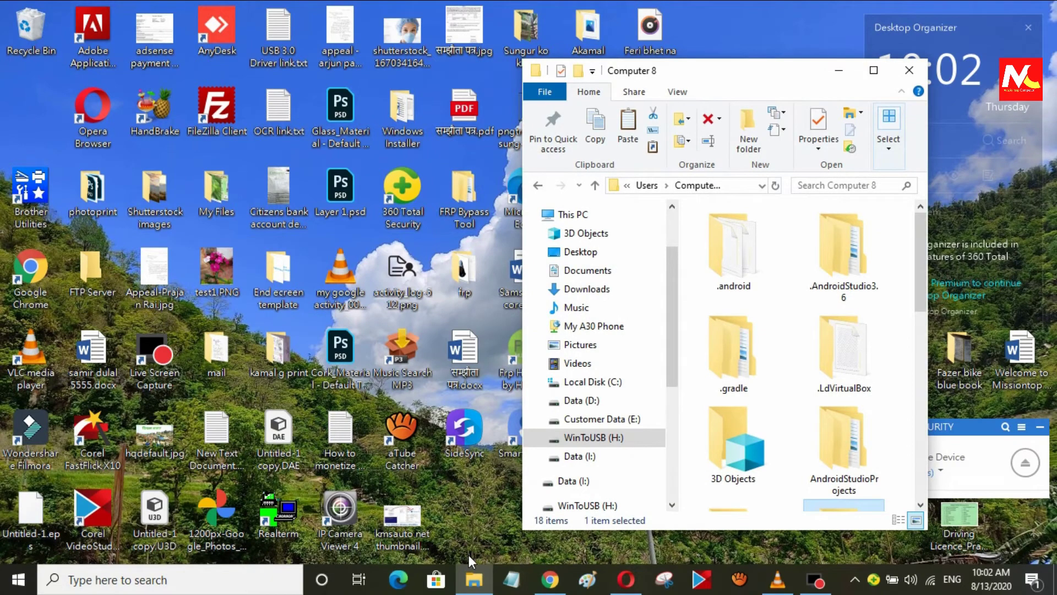
Step: Open a second File Explorer window from the taskbar and snap it left
left_click(472, 585)
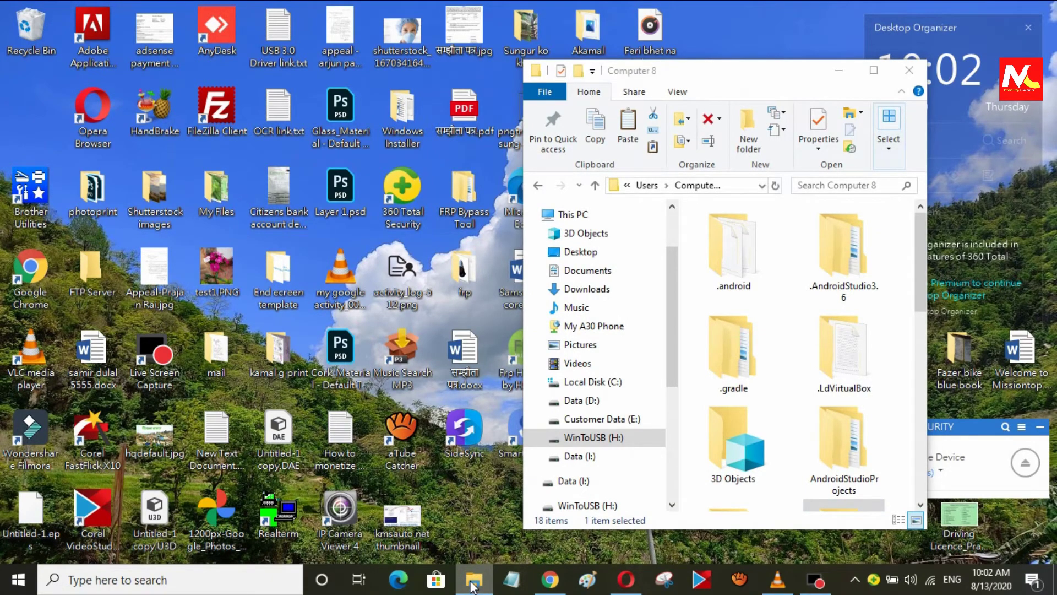
right_click(471, 584)
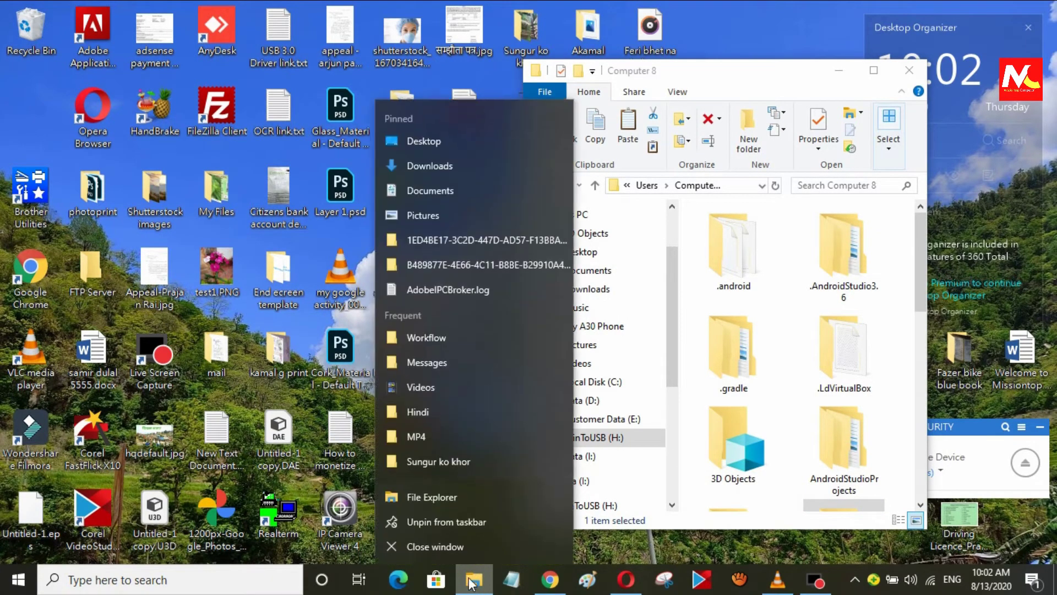
left_click(458, 499)
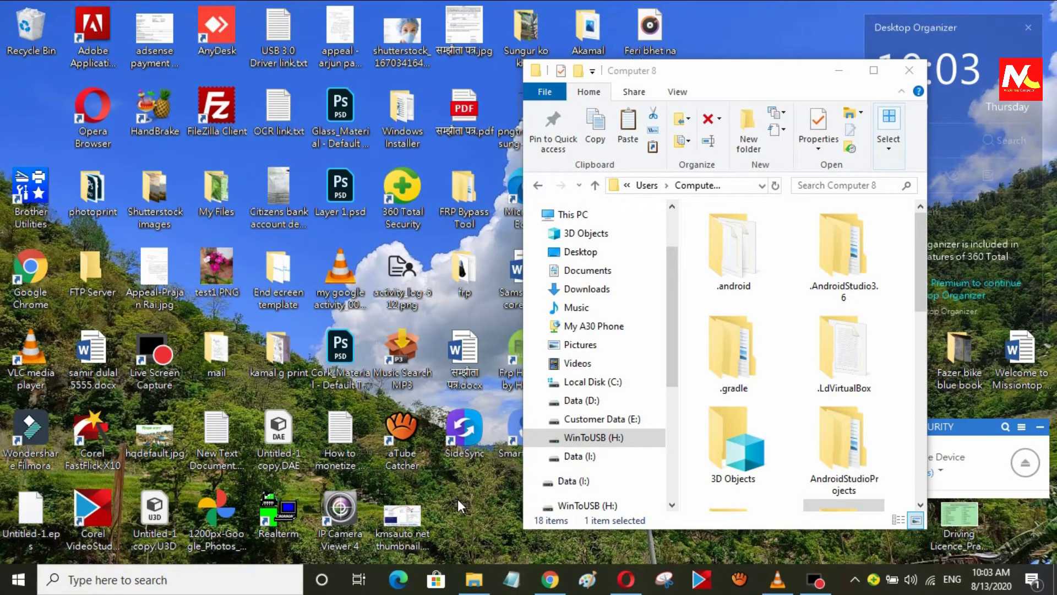
left_click_drag(757, 99, 2, 166)
Step: Paste the Desktop folder into Data (D:), copying 284 items from Computer 8
left_click(655, 190)
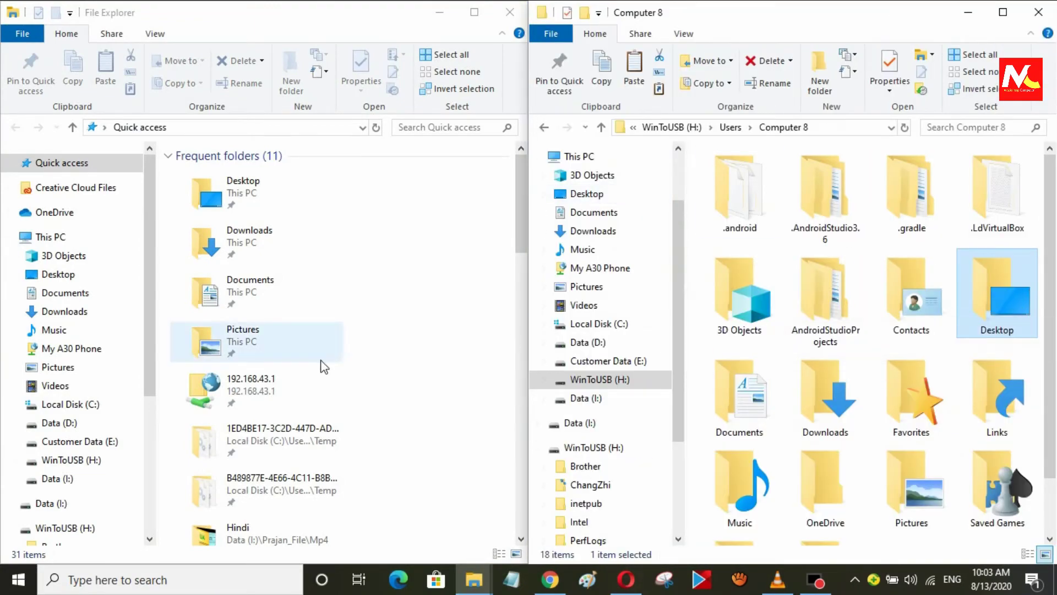
left_click(67, 424)
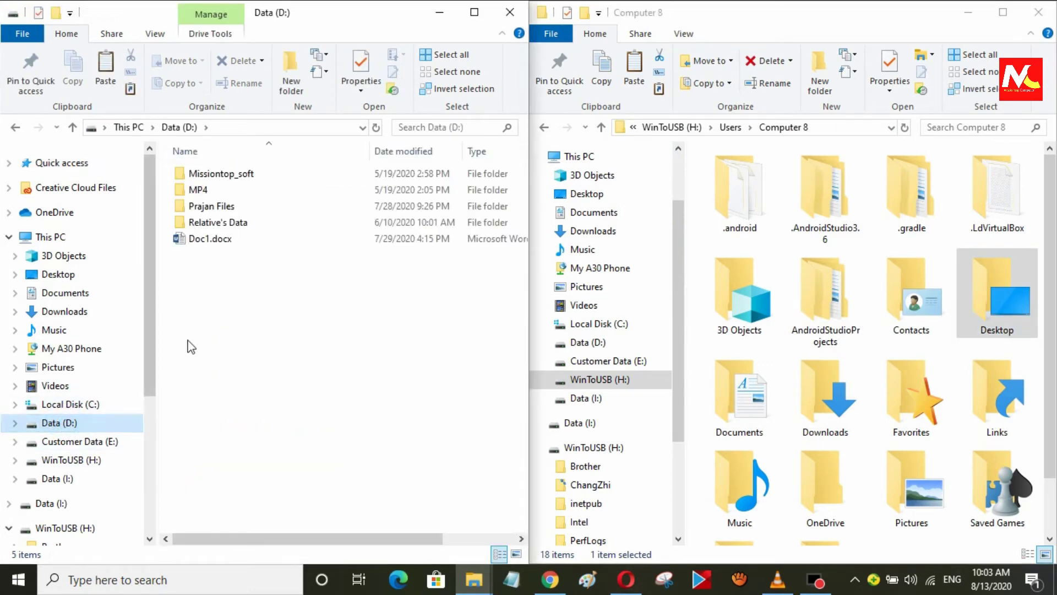
right_click(194, 316)
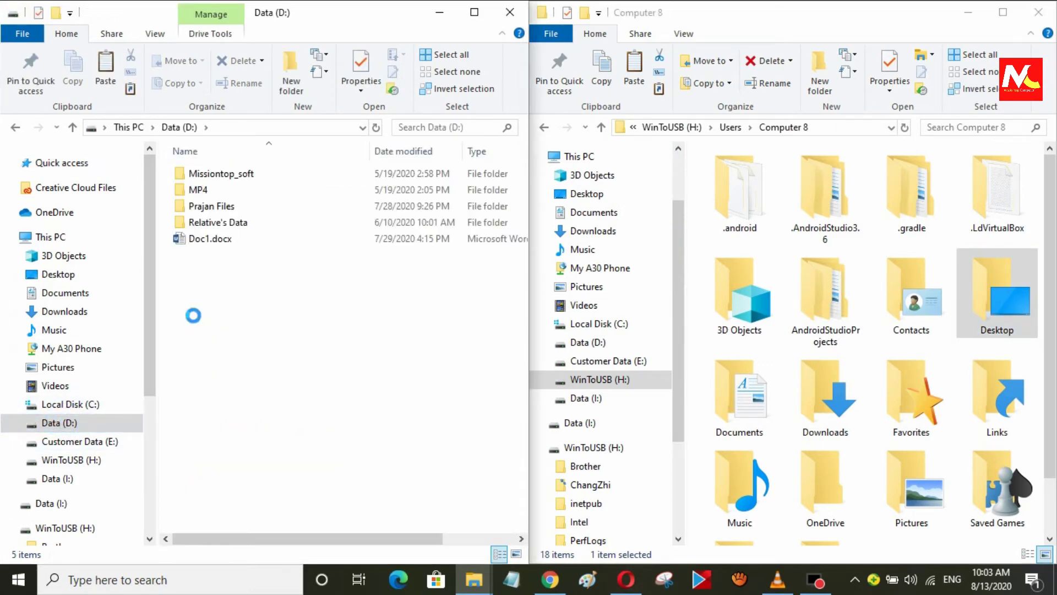
left_click(243, 423)
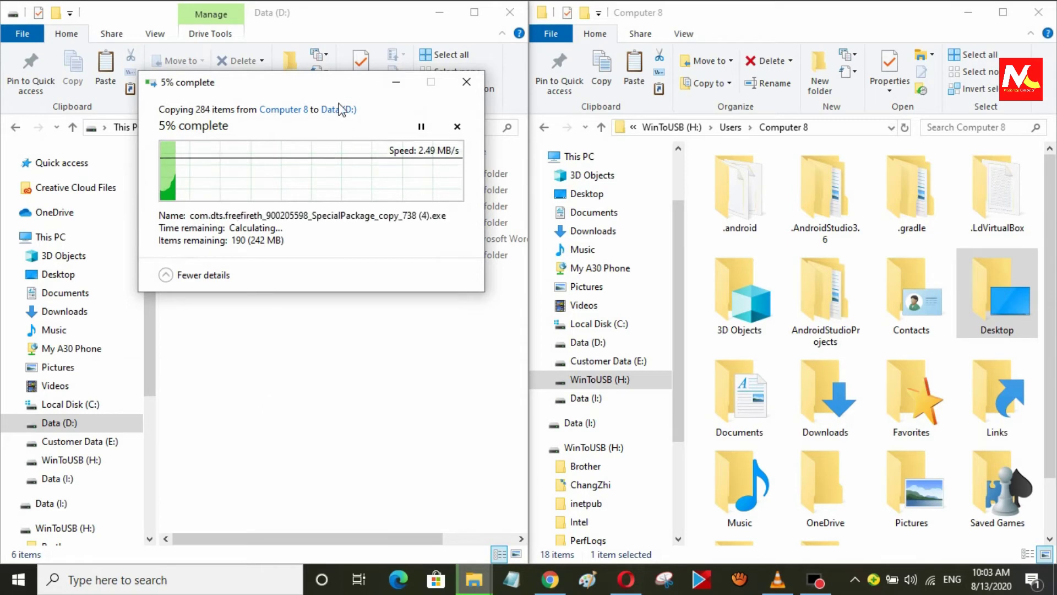
left_click_drag(339, 91, 486, 318)
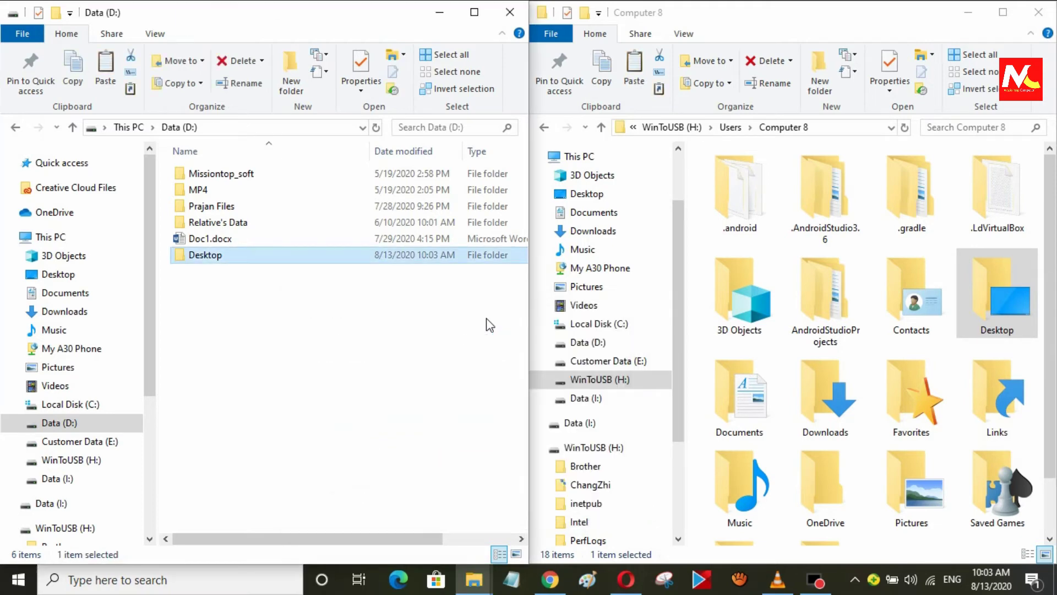
Step: Open the copied Desktop folder on Data (D:) and scroll its contents
left_click(272, 309)
right_click(263, 315)
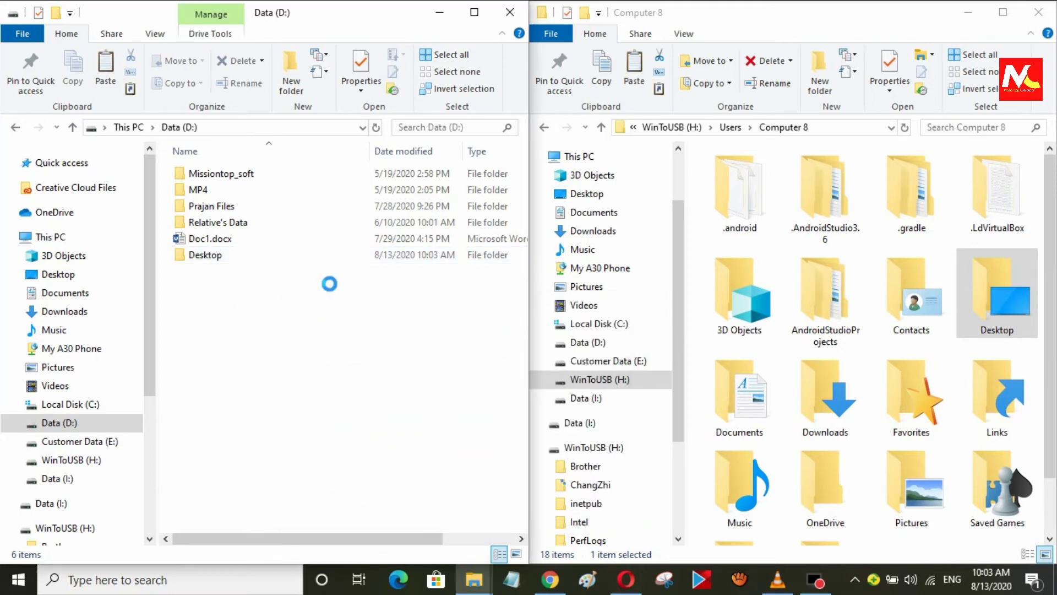
left_click(224, 267)
double_click(221, 254)
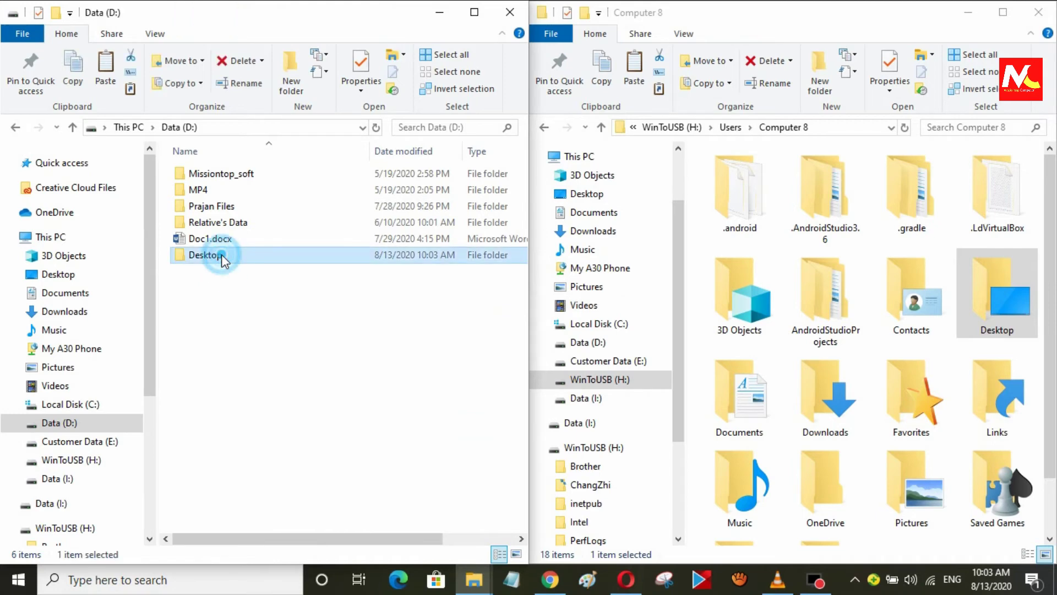
scroll(223, 260, "down", 8)
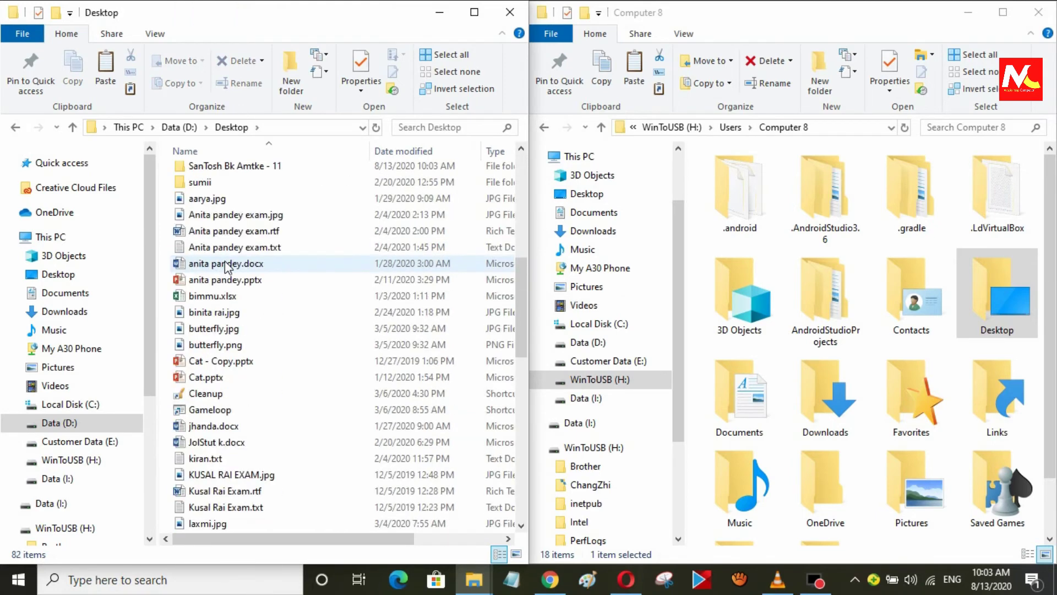
scroll(225, 265, "up", 2)
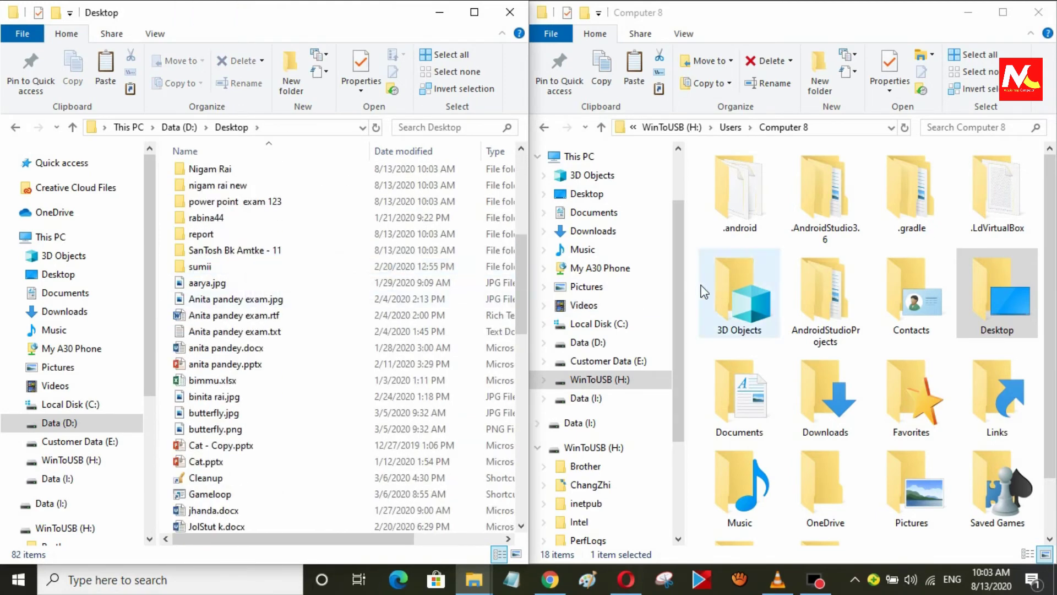
scroll(694, 288, "down", 1)
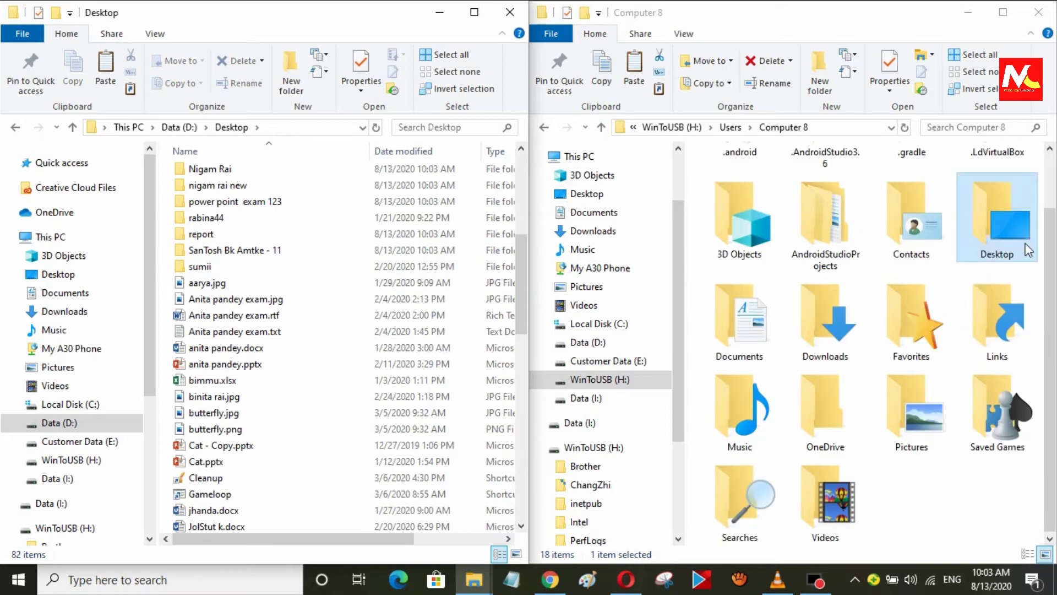
Step: Open the original Desktop under Computer 8 and show it in Details view
double_click(998, 220)
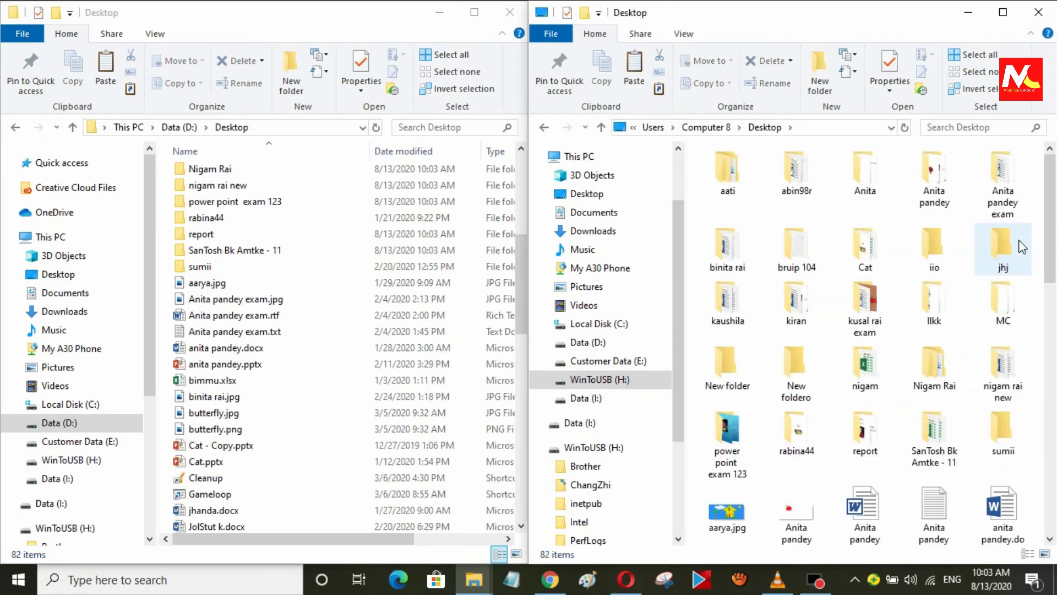
right_click(697, 203)
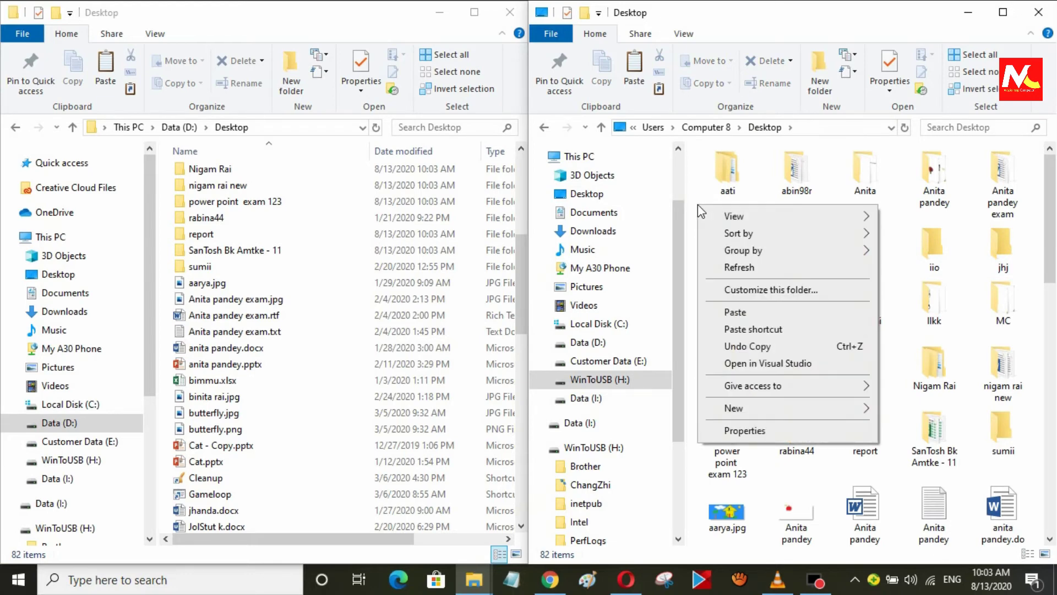
mouse_move(801, 220)
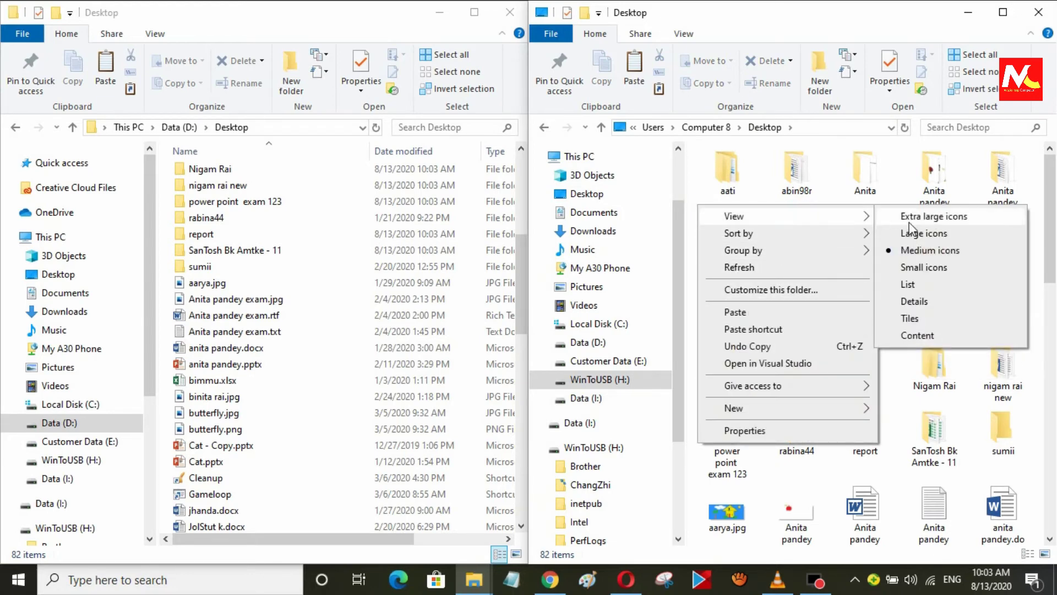
left_click(937, 304)
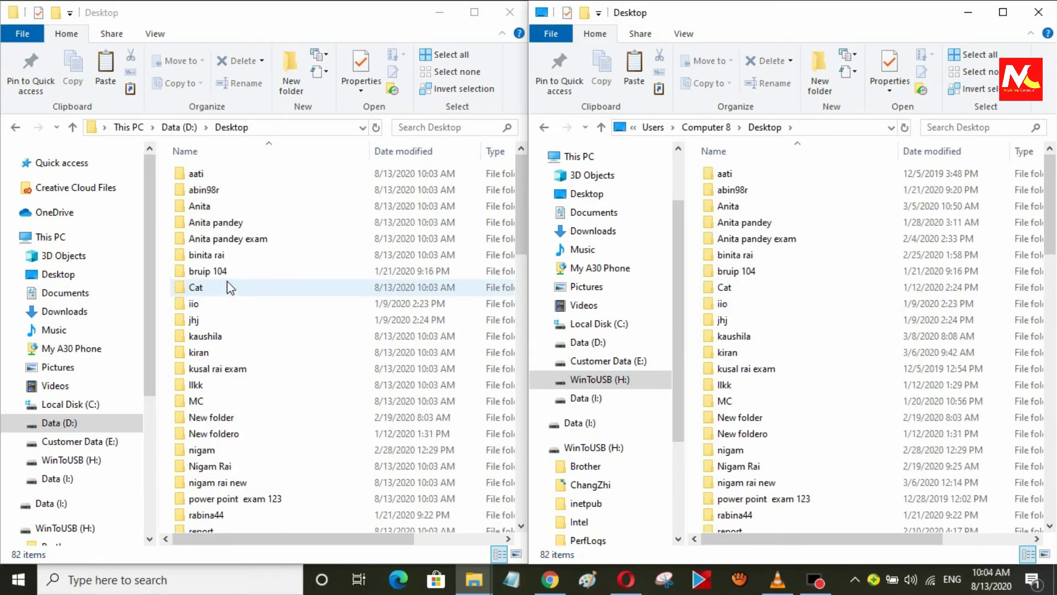
Step: Browse aati and jati on D:, then open Anita on both sides to compare
double_click(212, 173)
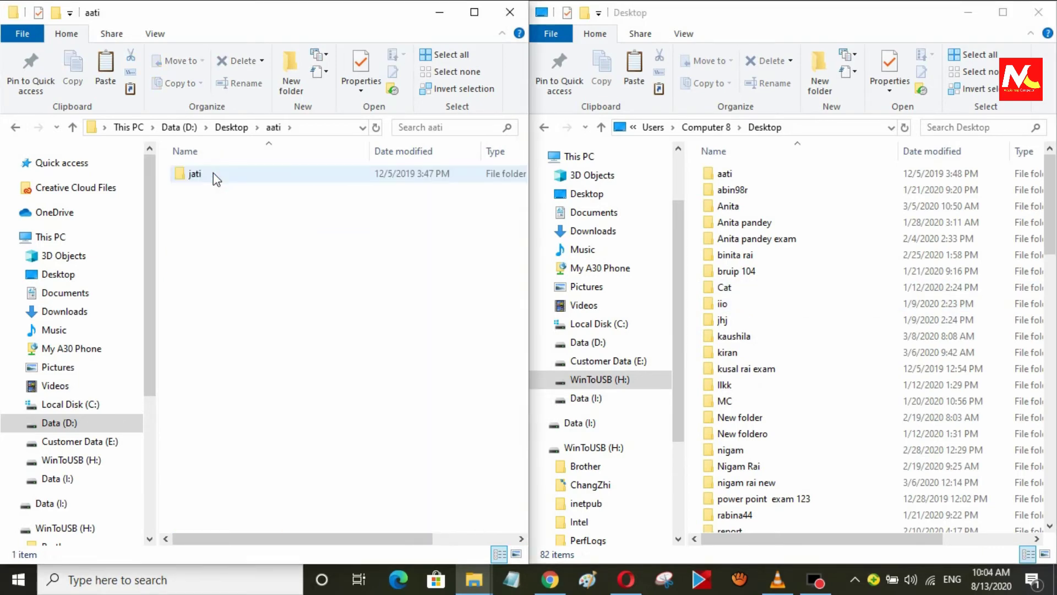
double_click(213, 173)
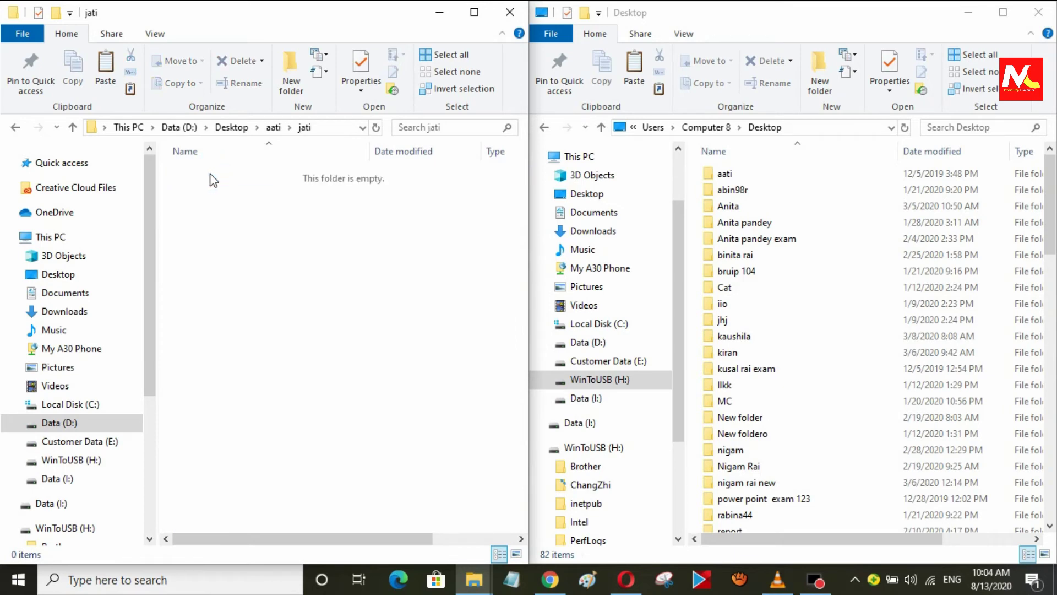
left_click(15, 128)
left_click(15, 129)
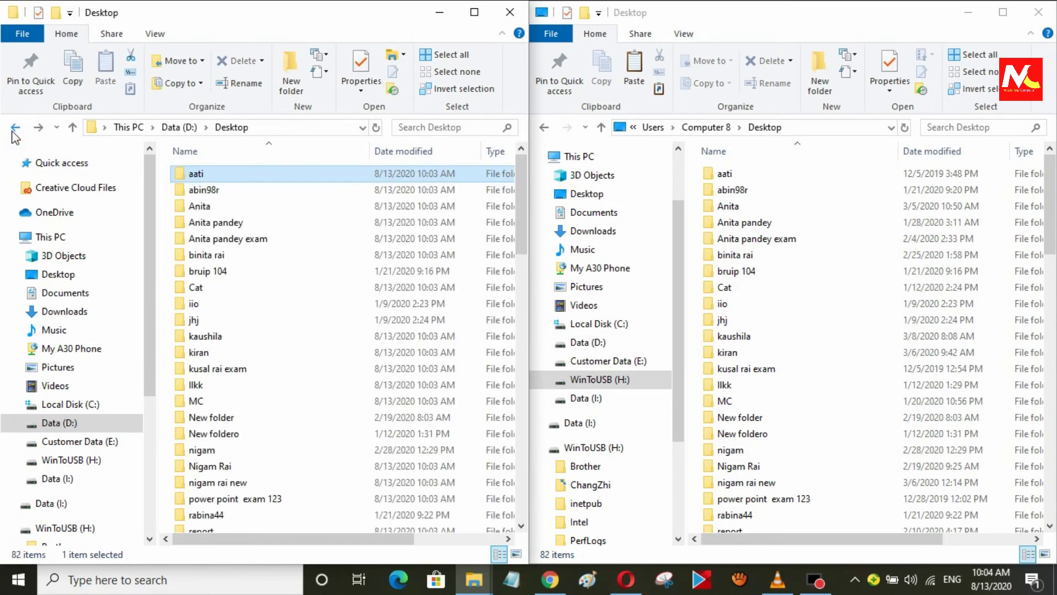
double_click(200, 205)
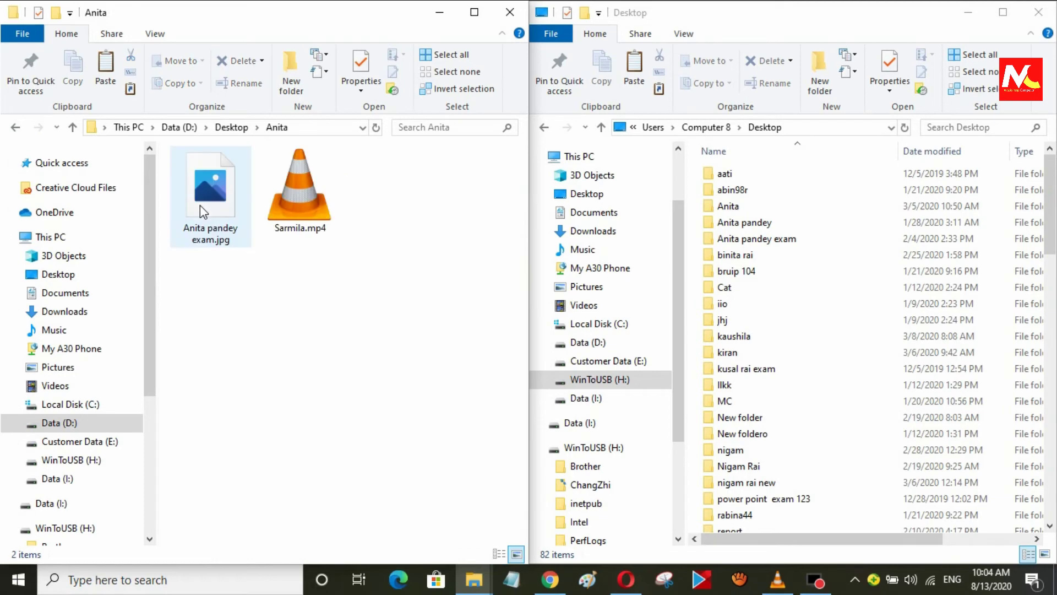
double_click(729, 207)
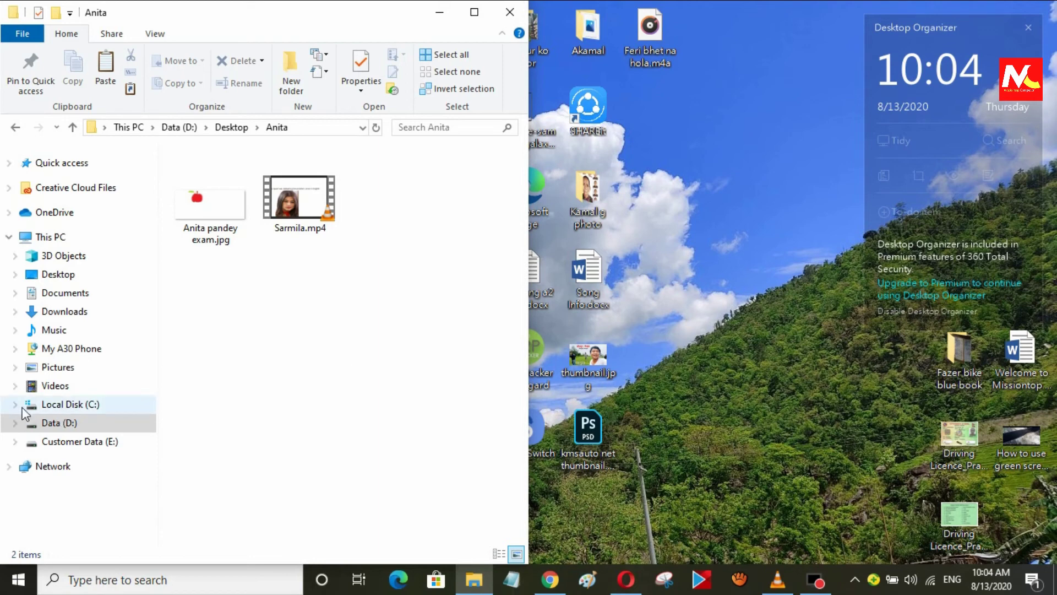
Step: Go to This PC and open the Data (D:) drive
left_click(53, 424)
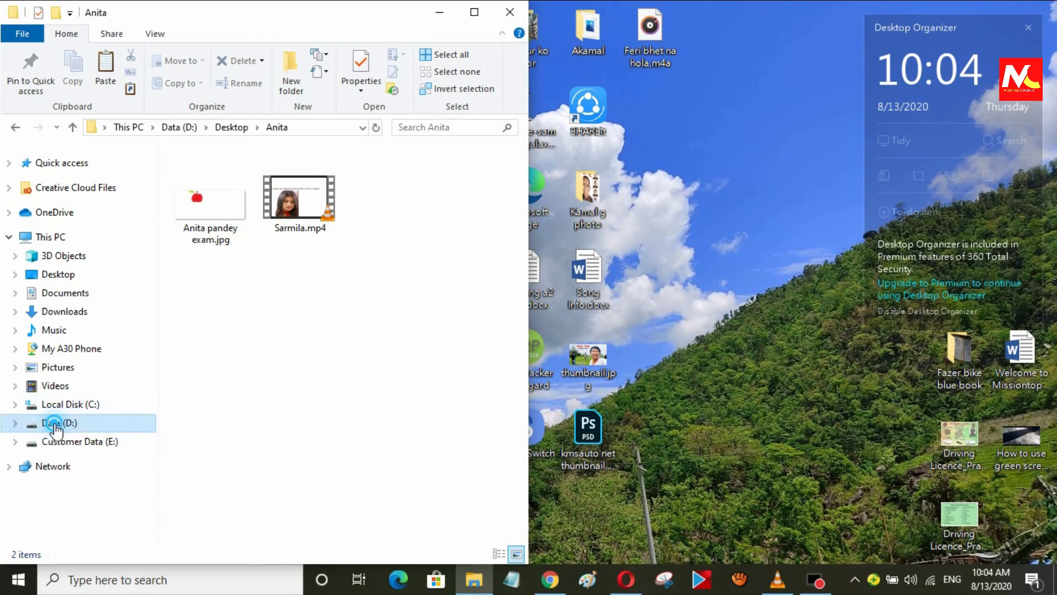
left_click(65, 239)
scroll(491, 304, "down", 3)
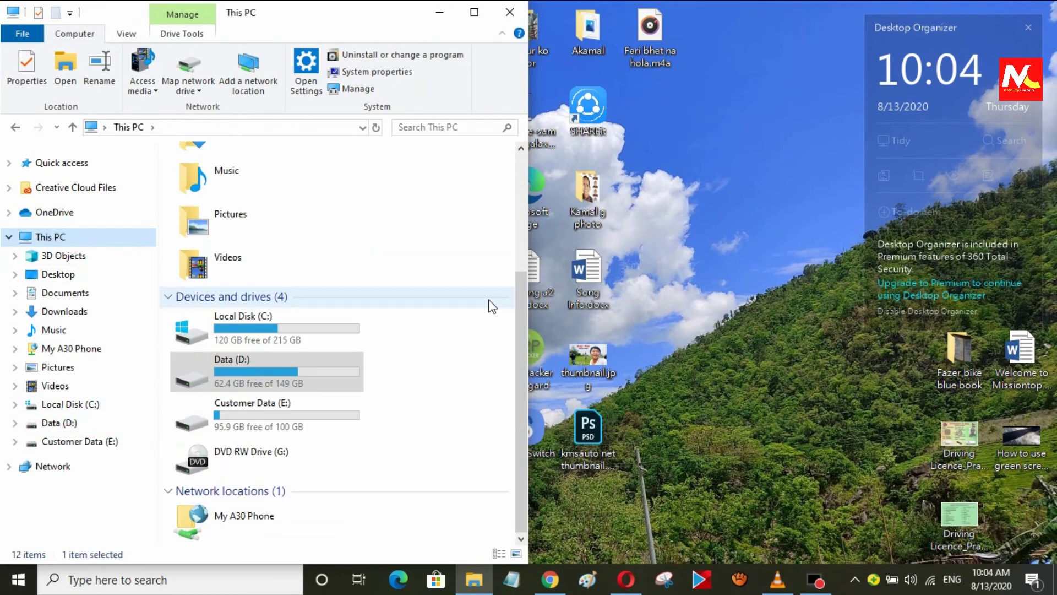
left_click(485, 380)
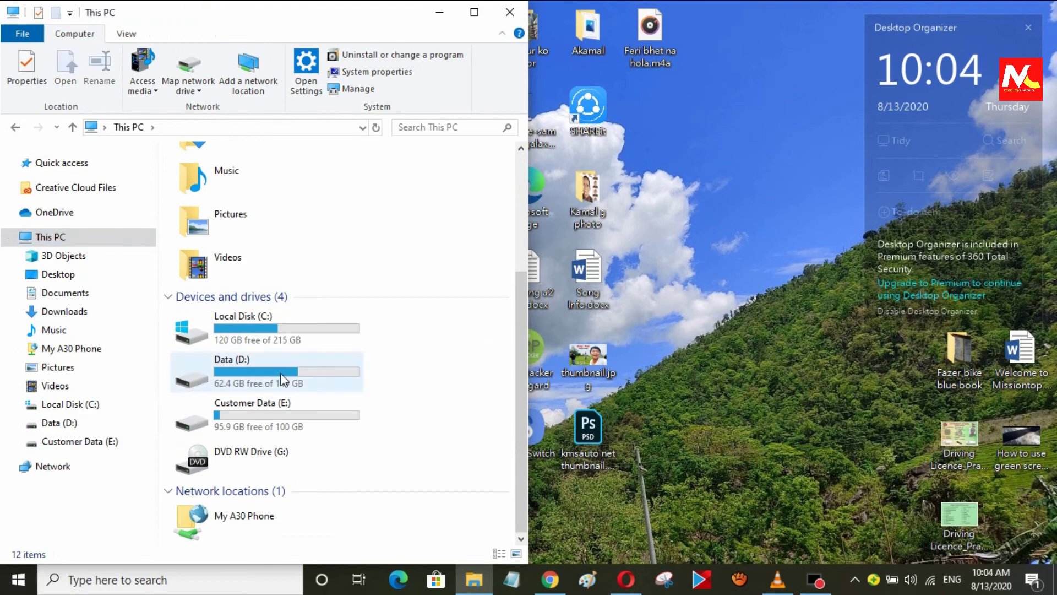
double_click(282, 380)
Step: Open the copied Desktop and Anita folders, then return and reopen Desktop
double_click(230, 174)
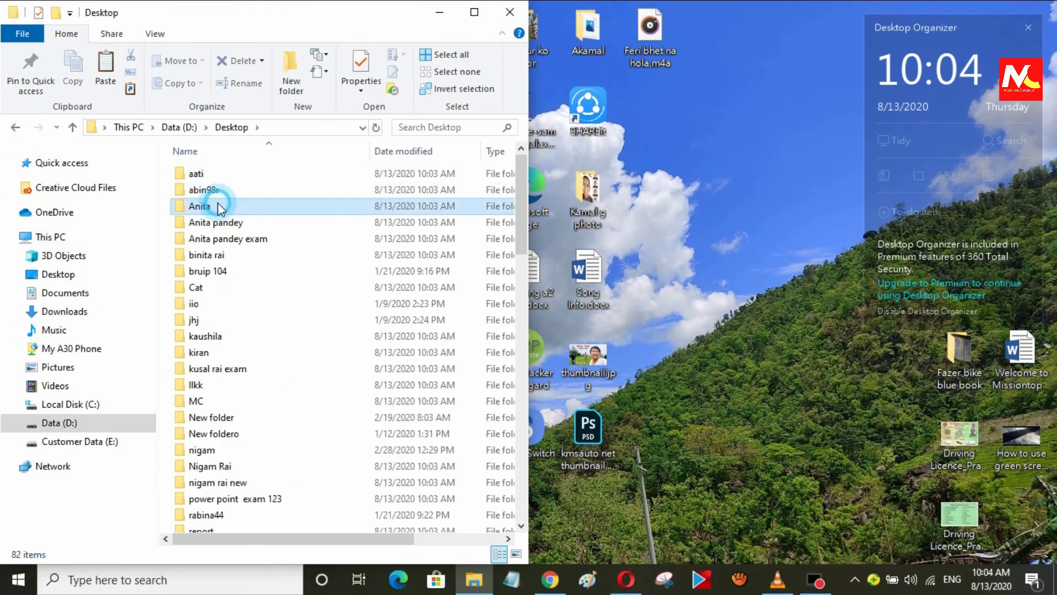
double_click(217, 203)
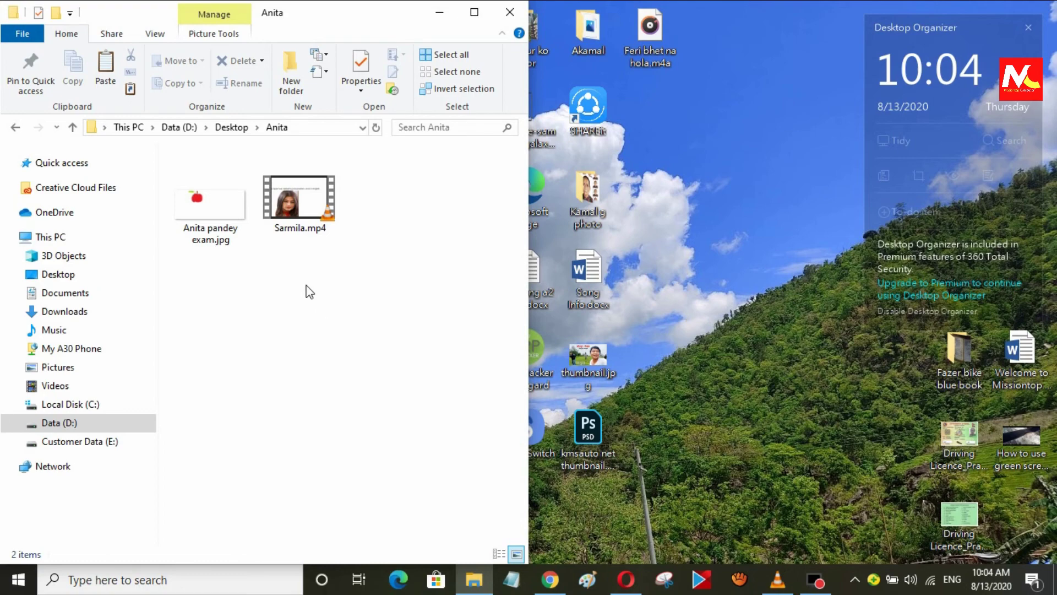
left_click(179, 127)
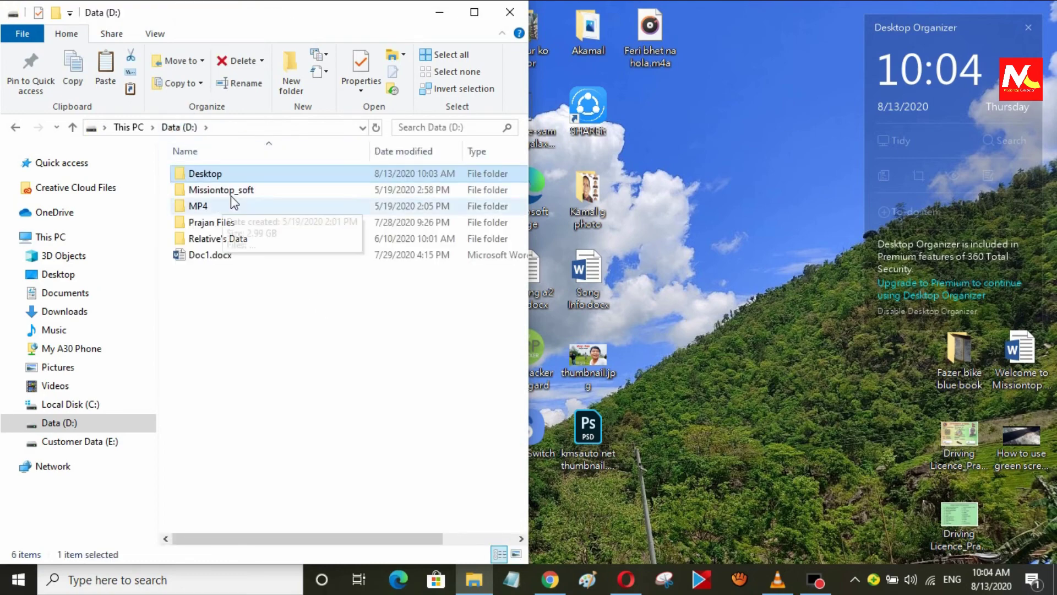
double_click(243, 175)
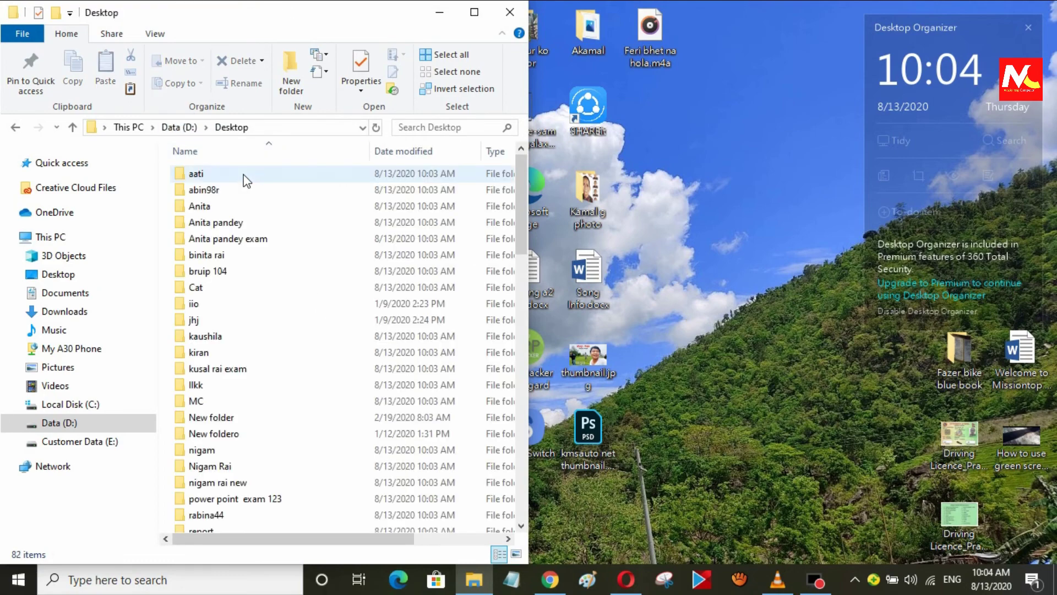
scroll(406, 223, "down", 10)
scroll(410, 225, "up", 10)
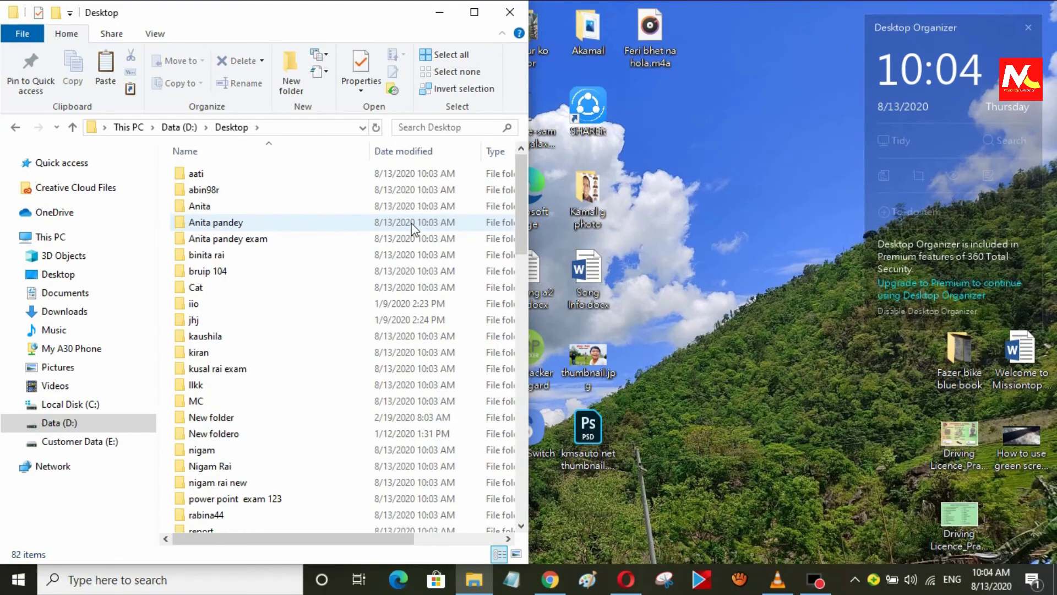